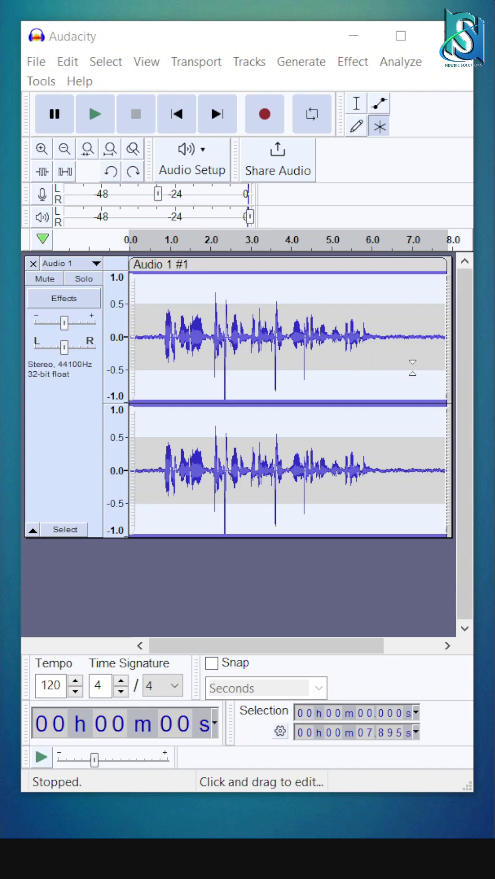
# Step: Drag-select the silent tail of the track from about 6.5 s to 7.5 s
pyautogui.moveTo(391, 331); pyautogui.dragTo(425, 331)
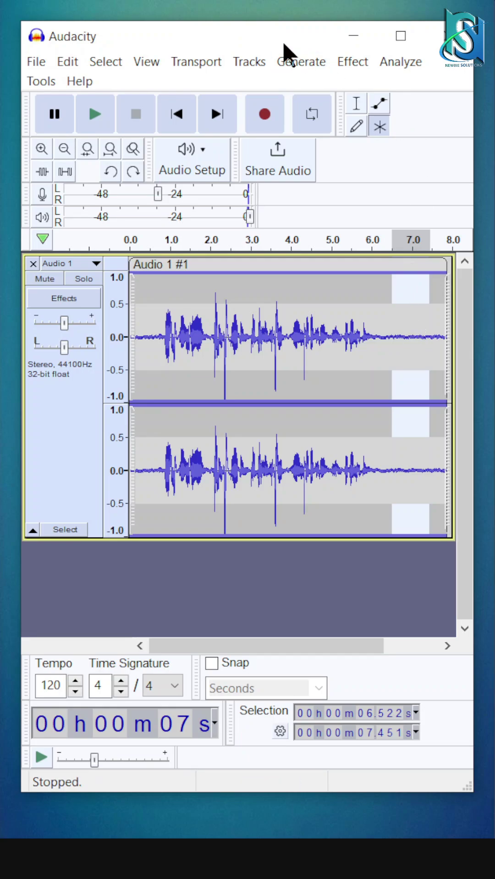
# Step: Capture the selected quiet tail as the Noise Reduction noise profile
pyautogui.click(347, 61)
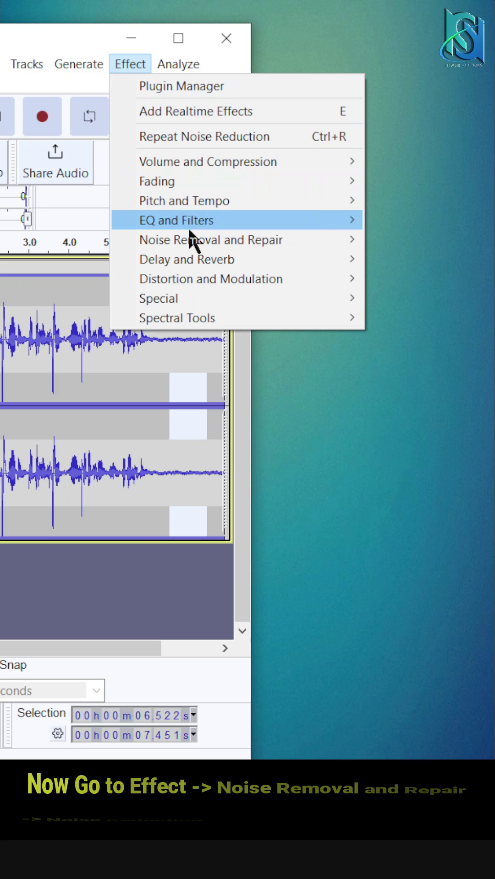
pyautogui.moveTo(211, 240)
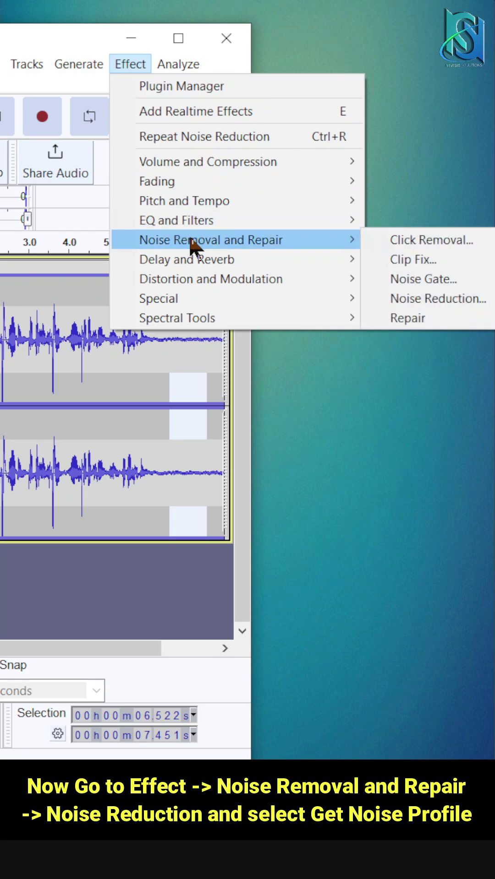
pyautogui.click(436, 298)
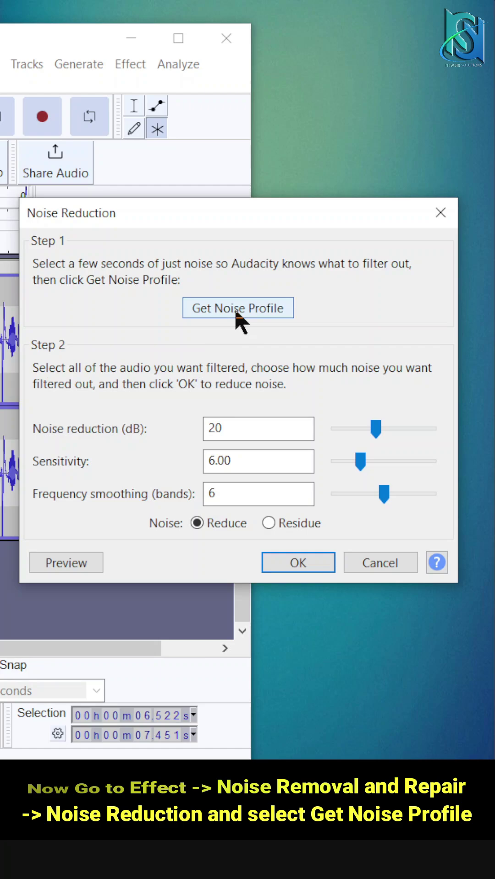
pyautogui.click(236, 312)
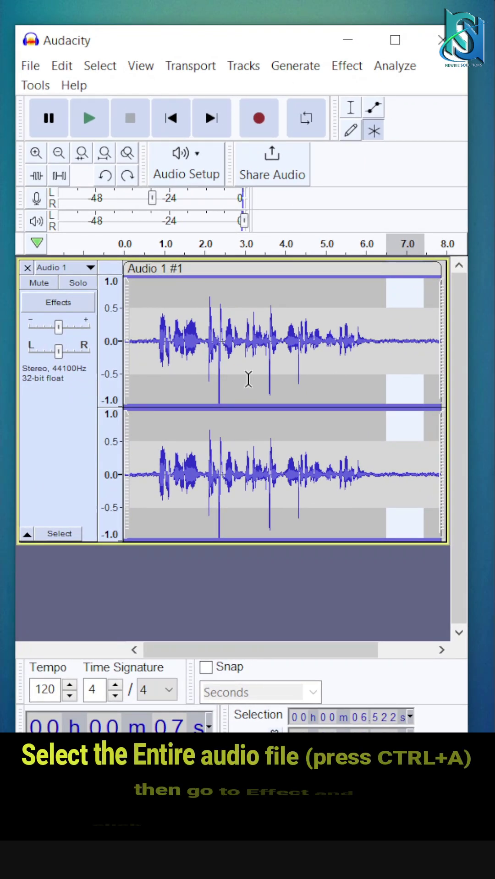
# Step: Select the whole stereo track with Ctrl+A and apply Repeat Noise Reduction
pyautogui.hotkey('ctrl', 'a')
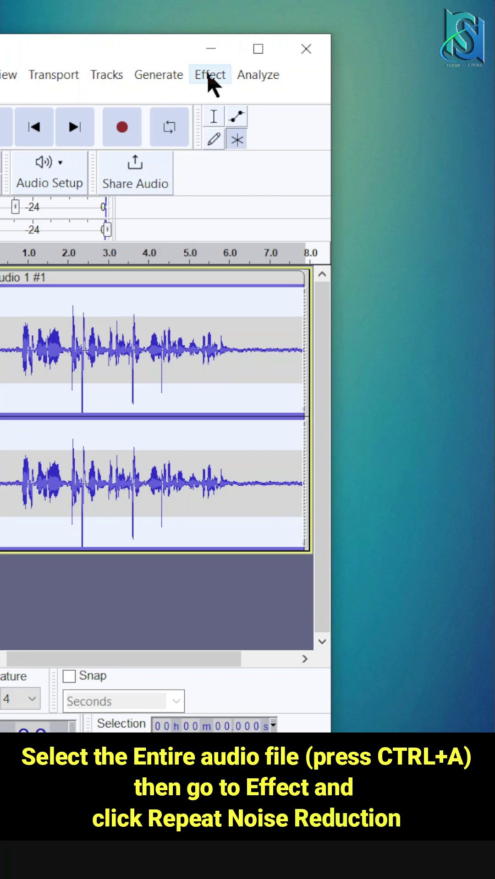
pyautogui.click(209, 76)
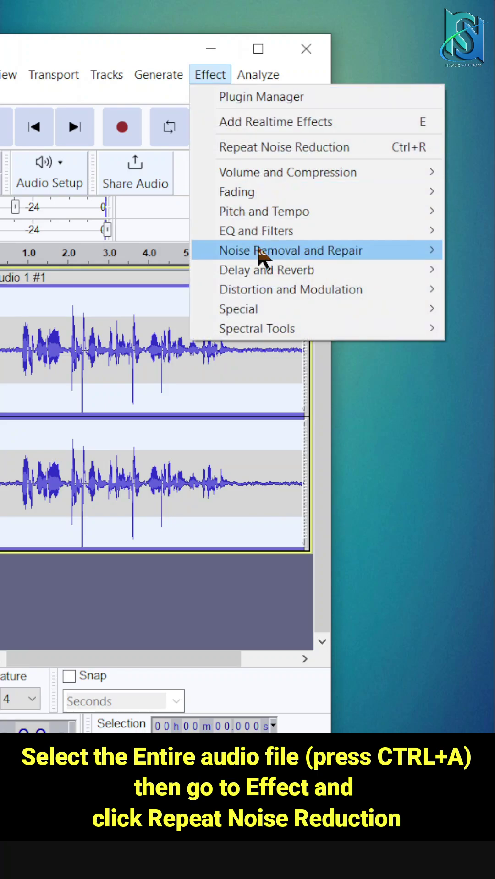
pyautogui.click(274, 154)
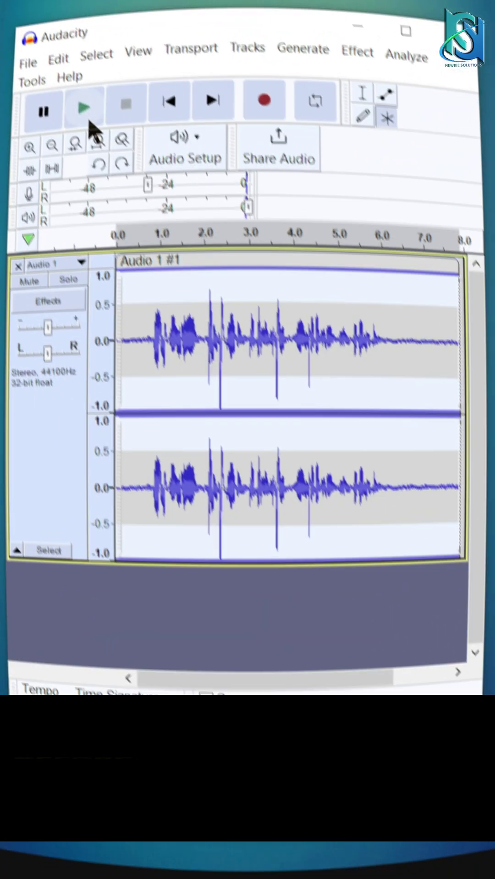
pyautogui.click(89, 122)
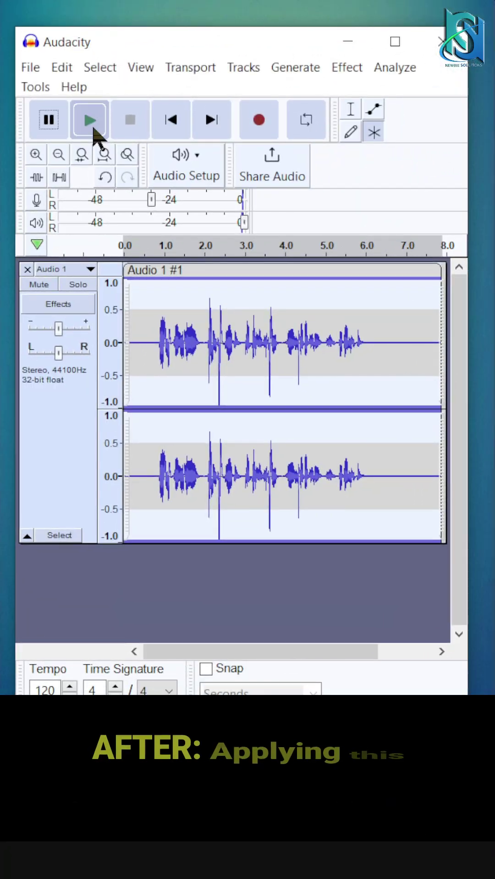
pyautogui.click(92, 124)
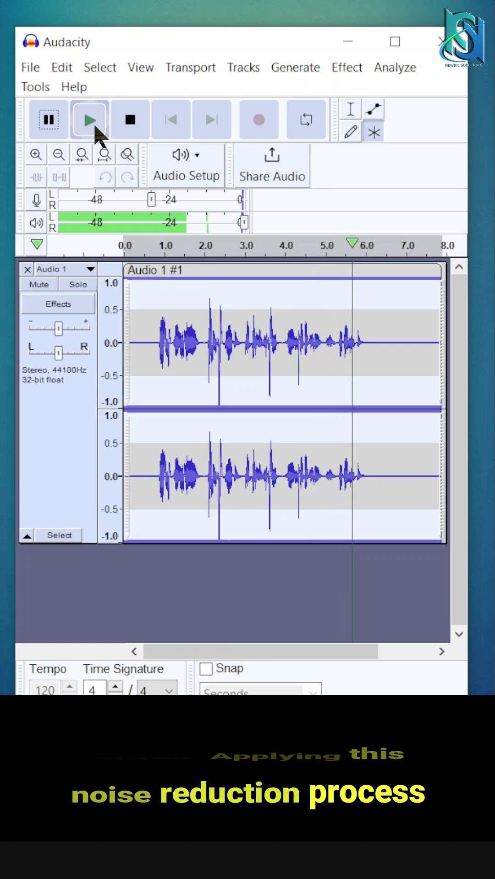
pyautogui.click(117, 120)
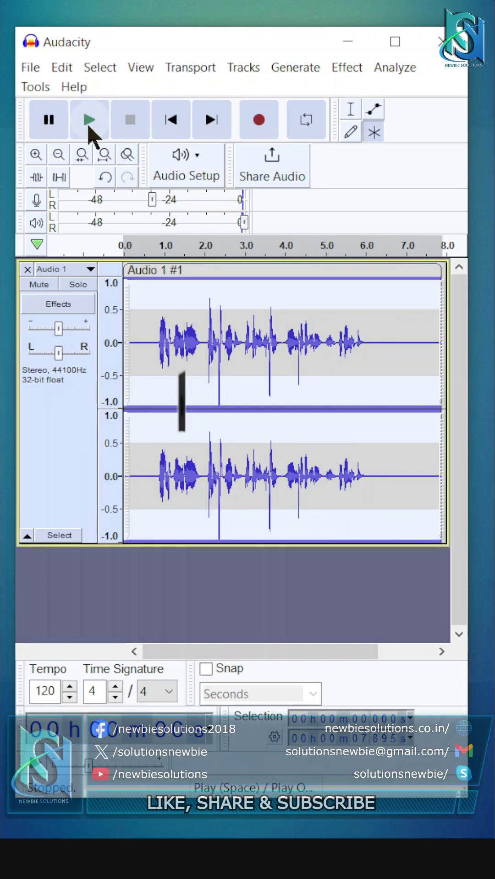